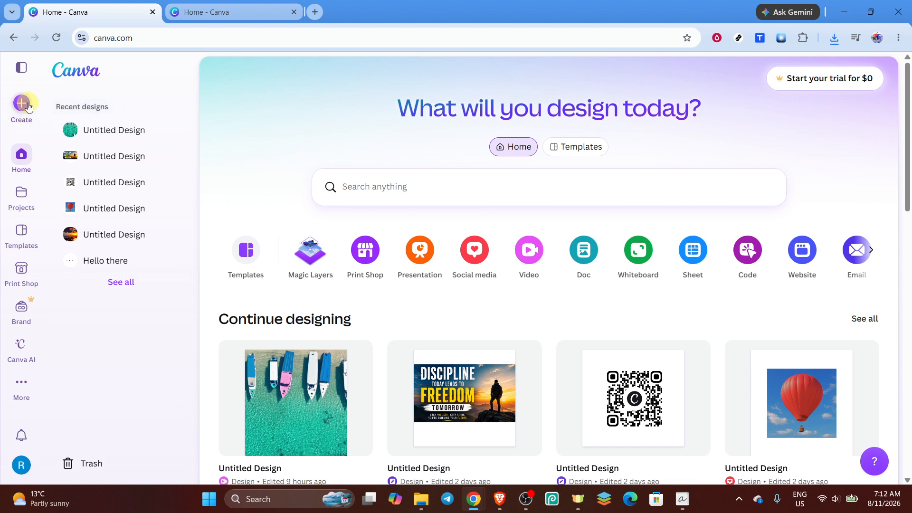
Start a new custom-size design and set its units to inches
click(21, 103)
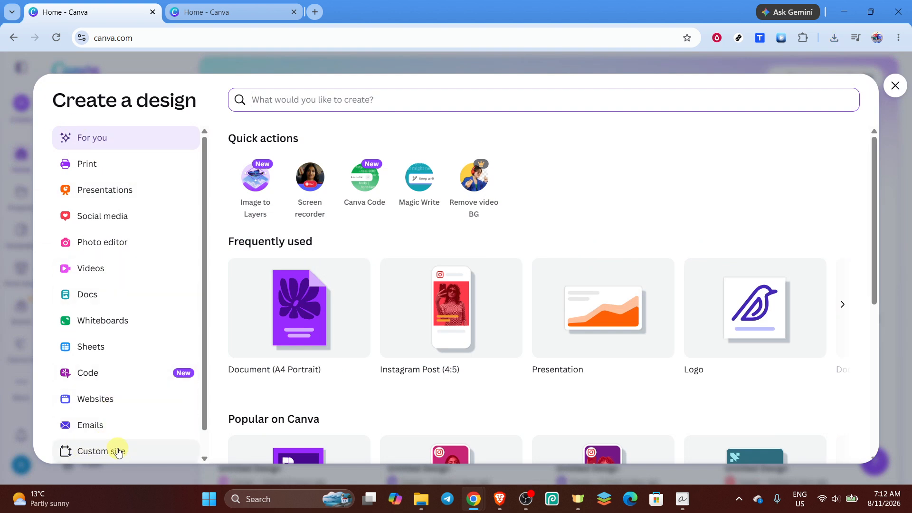
click(121, 452)
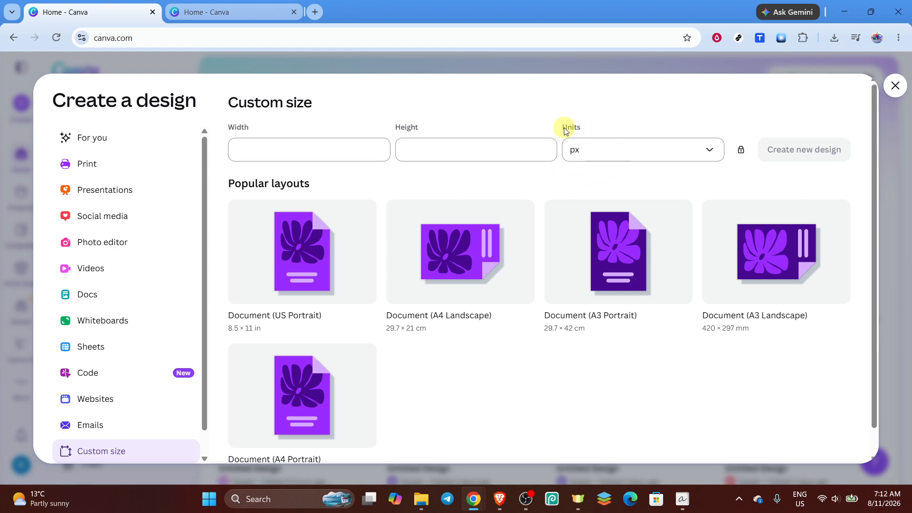
click(600, 150)
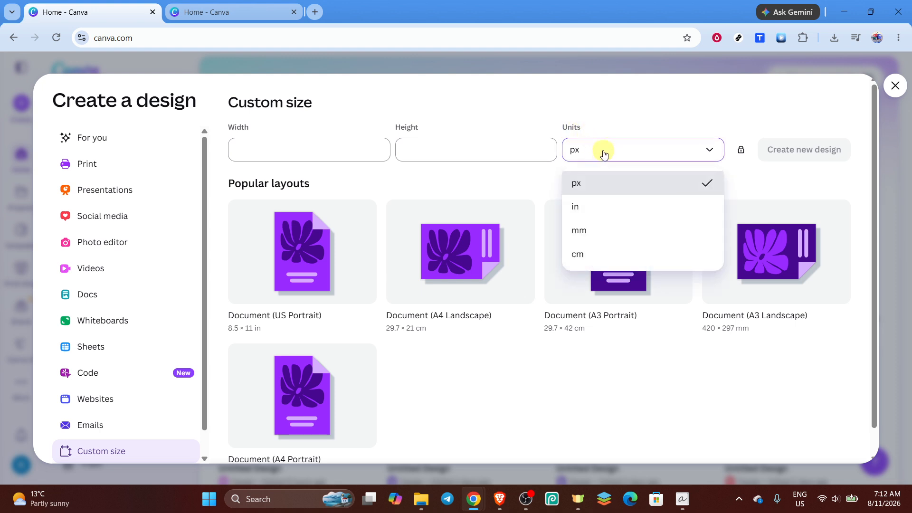
click(583, 211)
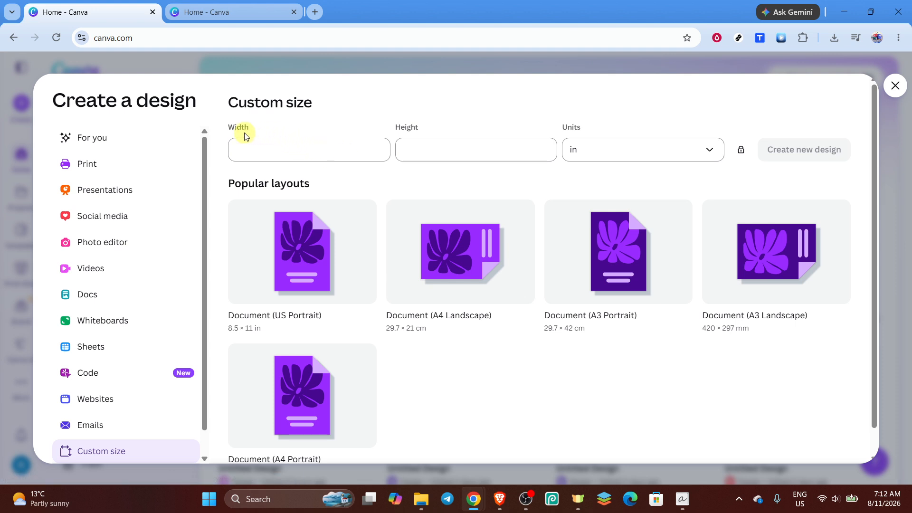
Set the custom design's width and height to 2 in each and create the blank design
click(287, 149)
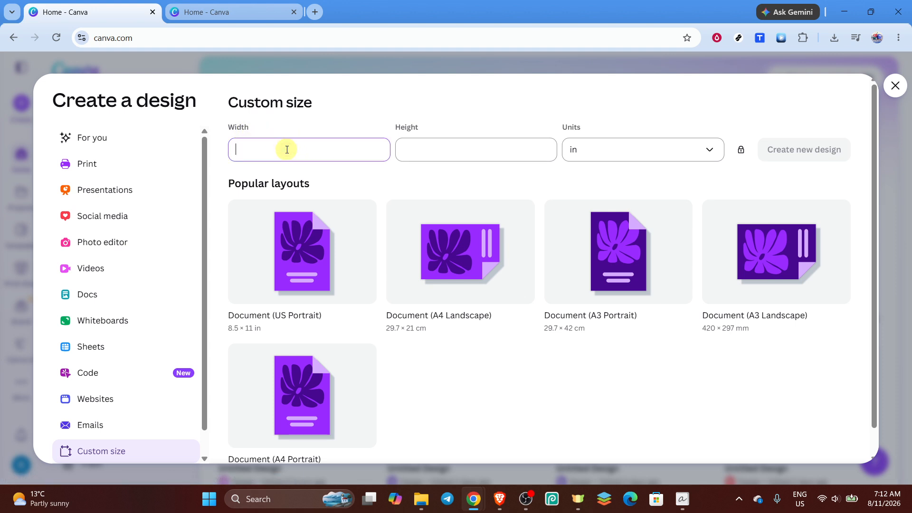
text(2)
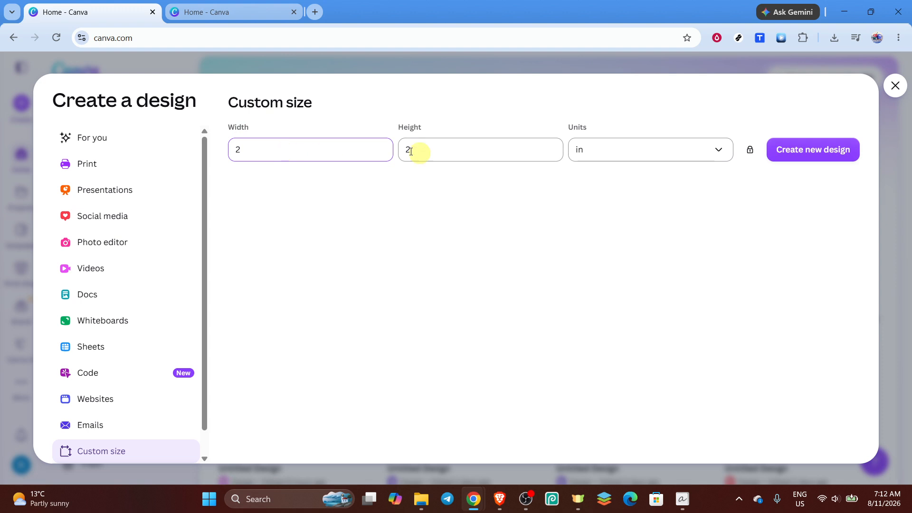
click(442, 156)
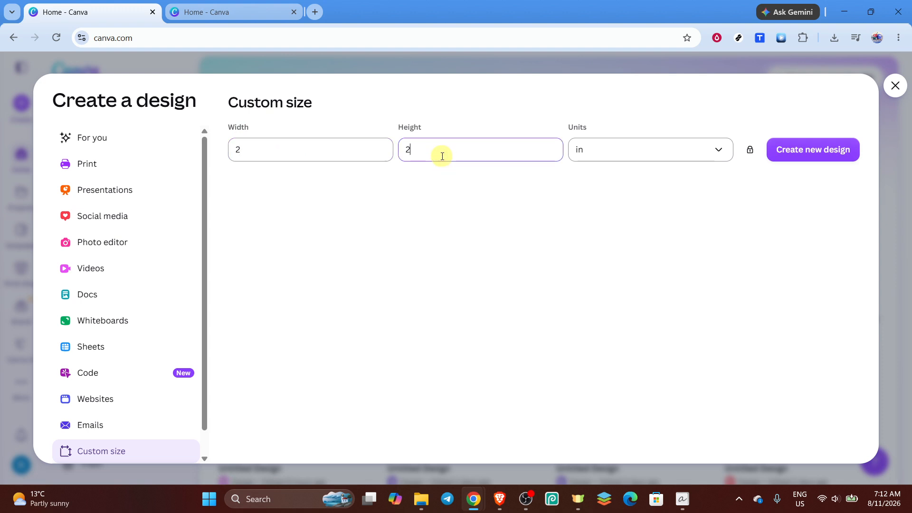
click(392, 155)
text(2)
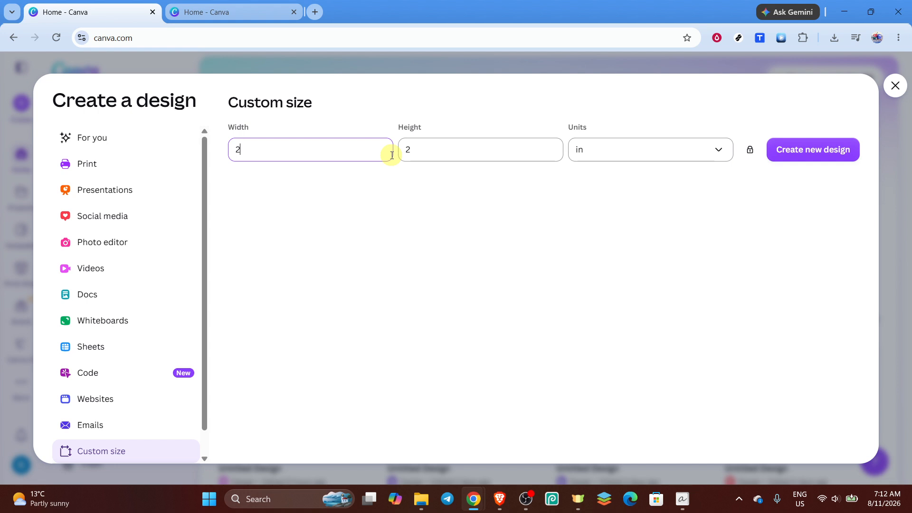
click(429, 157)
drag(430, 157, 404, 156)
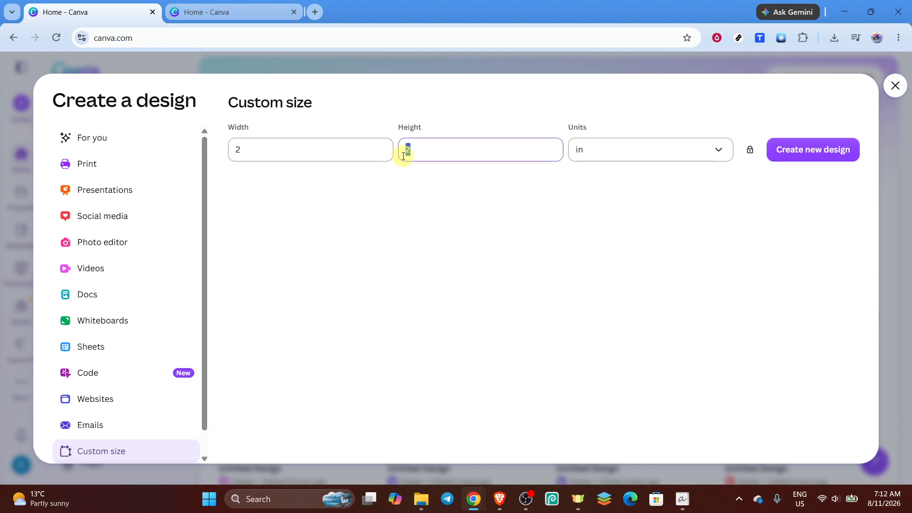
click(449, 198)
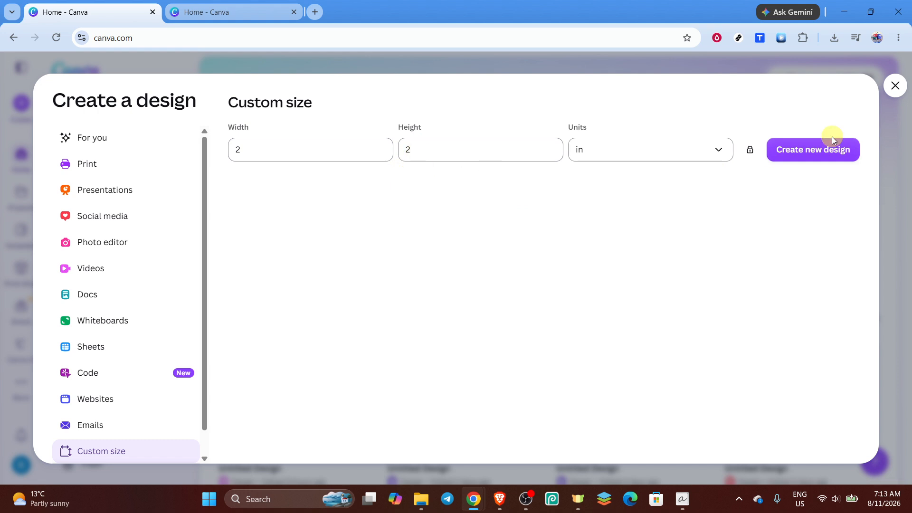
click(823, 158)
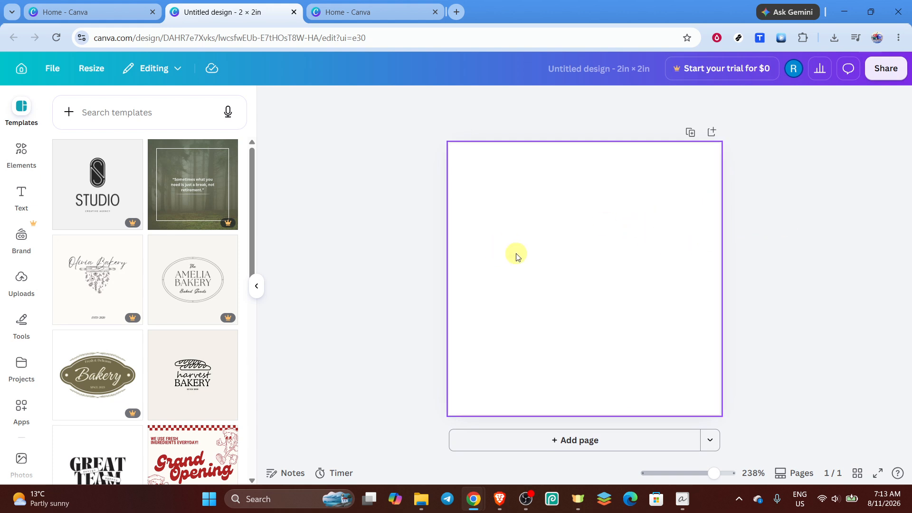
Add the uploaded portrait of the bearded man to the page and move it down to the page's bottom edge
click(597, 236)
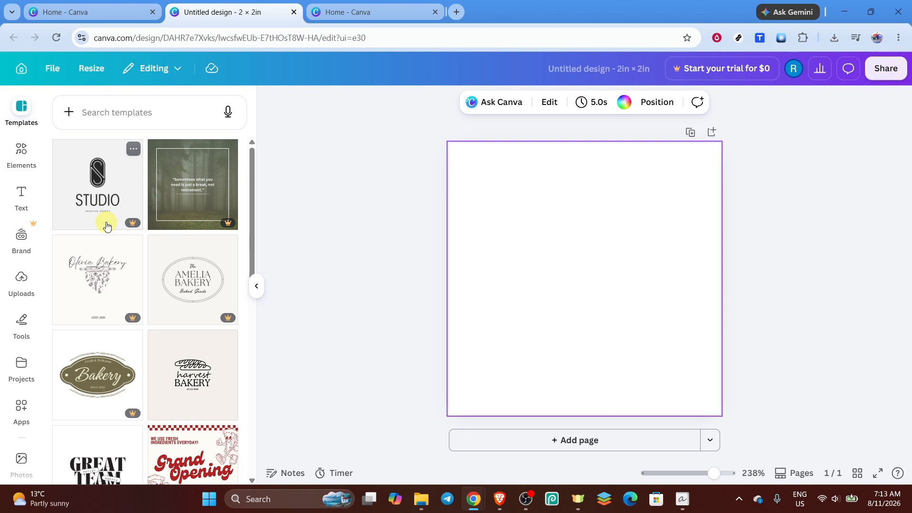
click(22, 281)
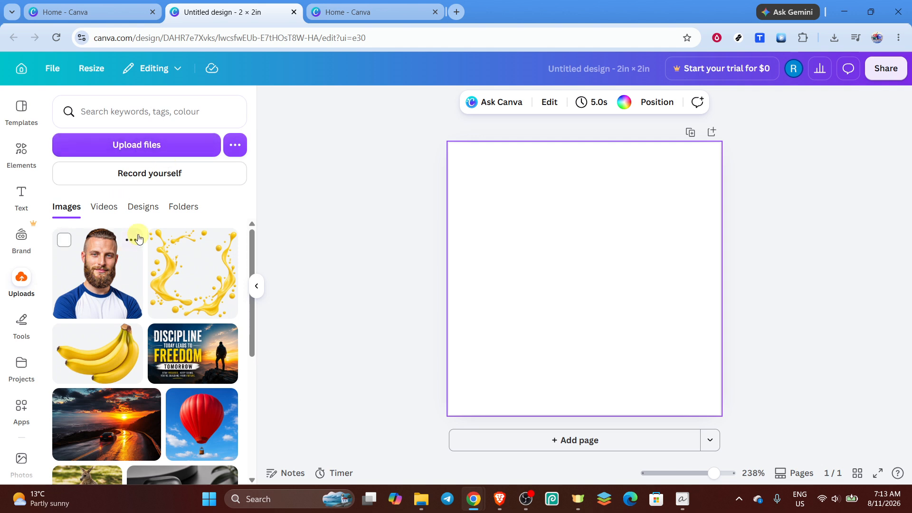
click(113, 277)
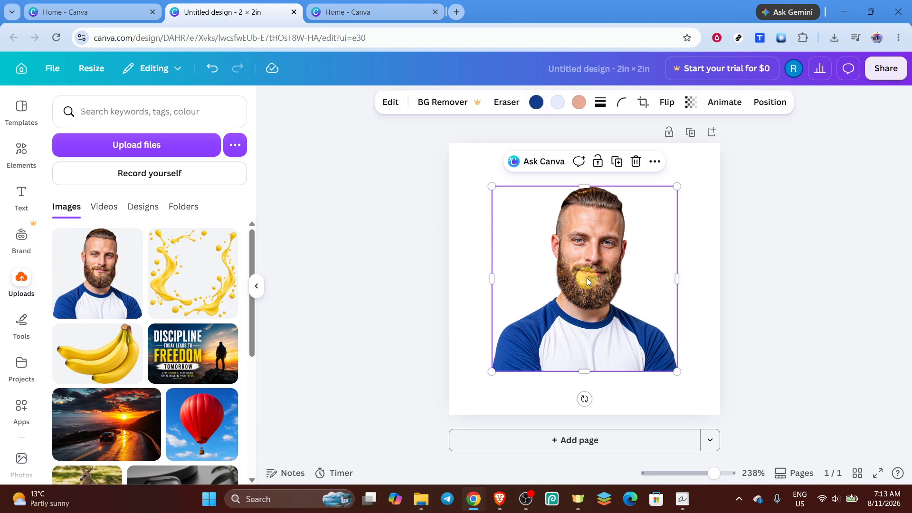
drag(586, 278, 590, 333)
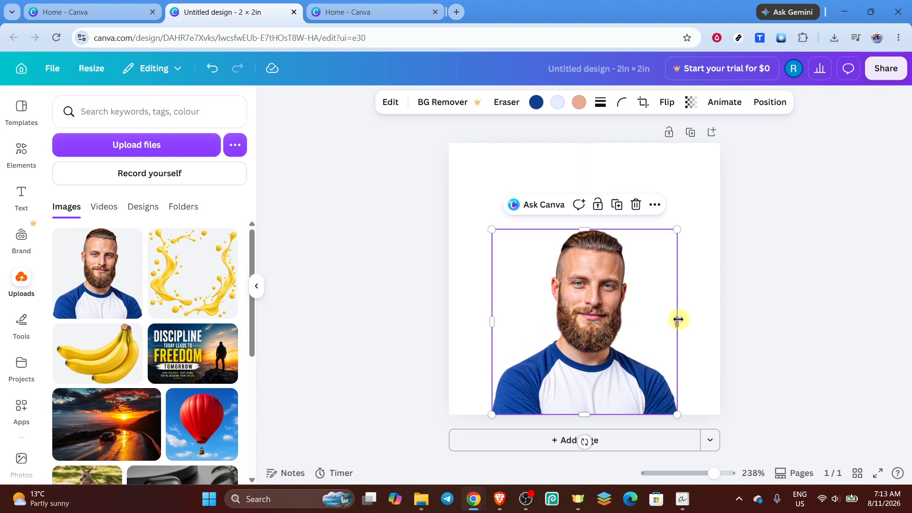
Enlarge the portrait by extending its right, left and top edges, keeping blank space above the head
drag(682, 320, 697, 318)
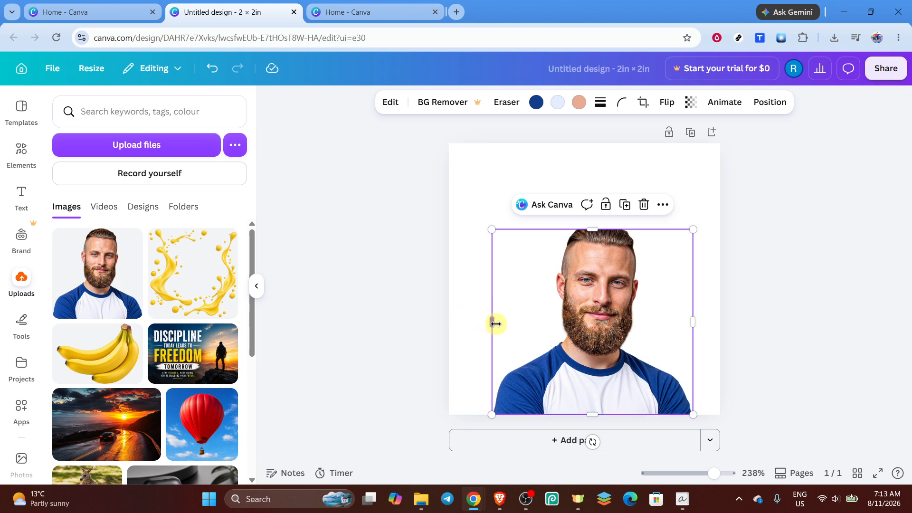
drag(496, 323, 484, 322)
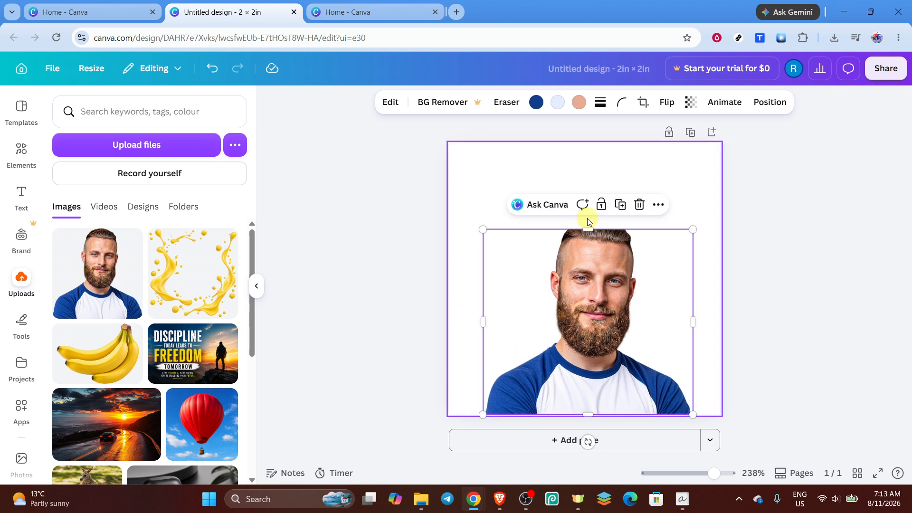
drag(589, 228, 587, 205)
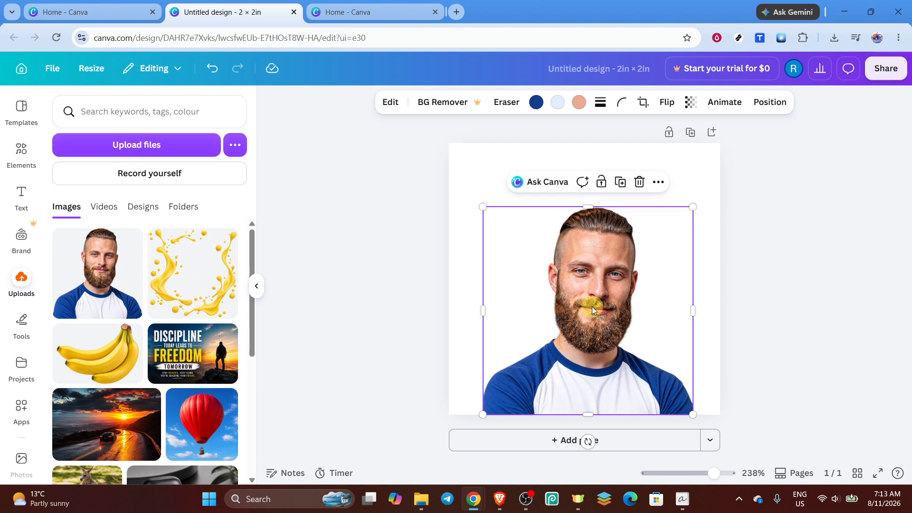
drag(592, 310, 592, 309)
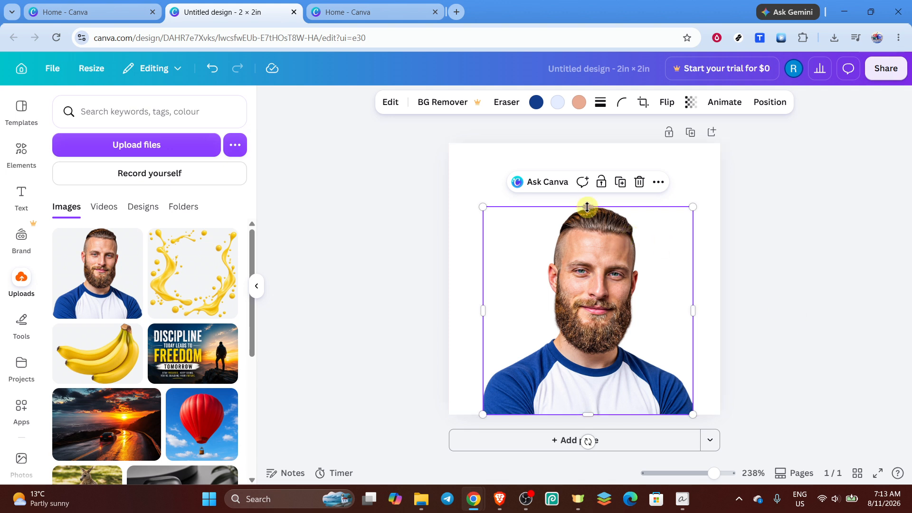
click(902, 327)
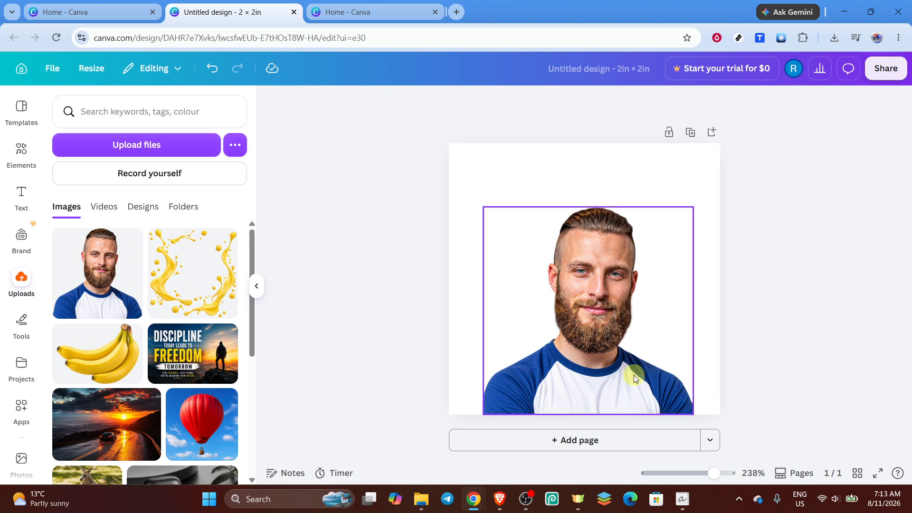
Centre the enlarged portrait horizontally on the page, keeping it against the bottom edge
mouse_move(632, 378)
mouse_down()
mouse_move(619, 361)
mouse_move(625, 383)
mouse_move(629, 374)
mouse_up()
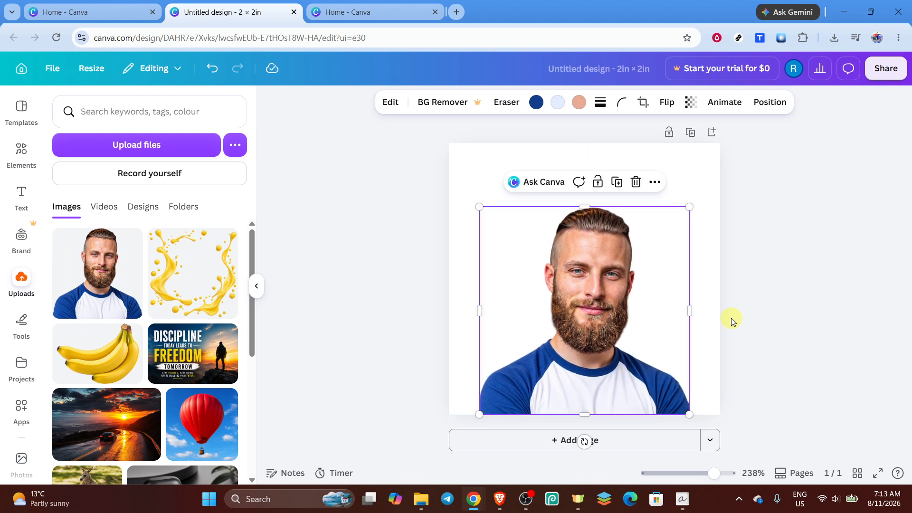
click(835, 277)
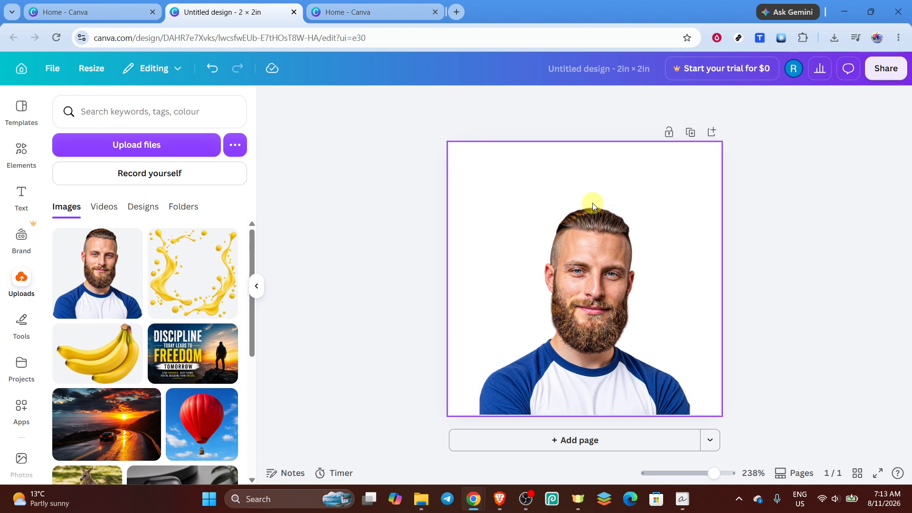
click(587, 227)
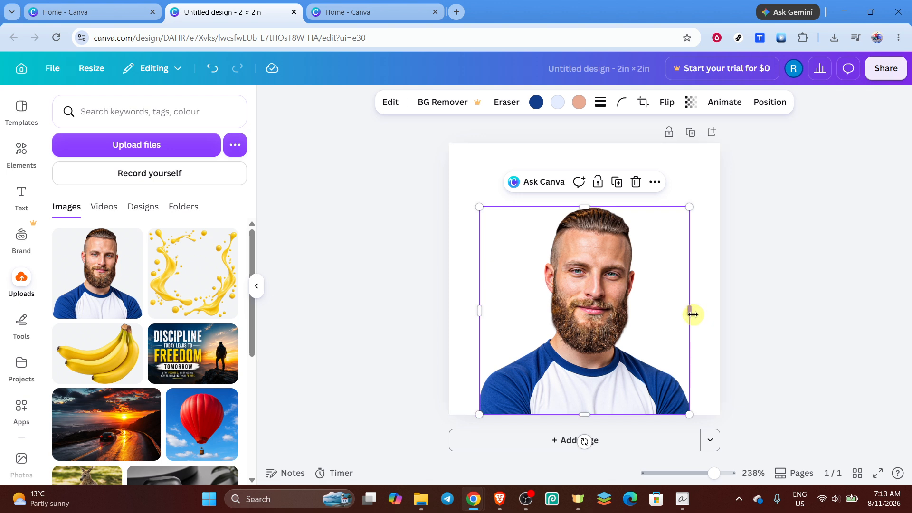
Download the finished design with the file type set to JPG
click(890, 80)
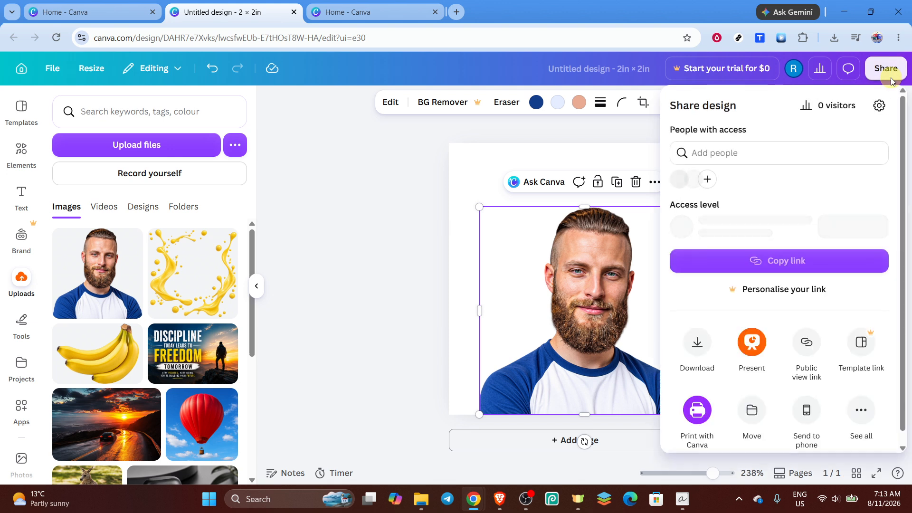
click(707, 354)
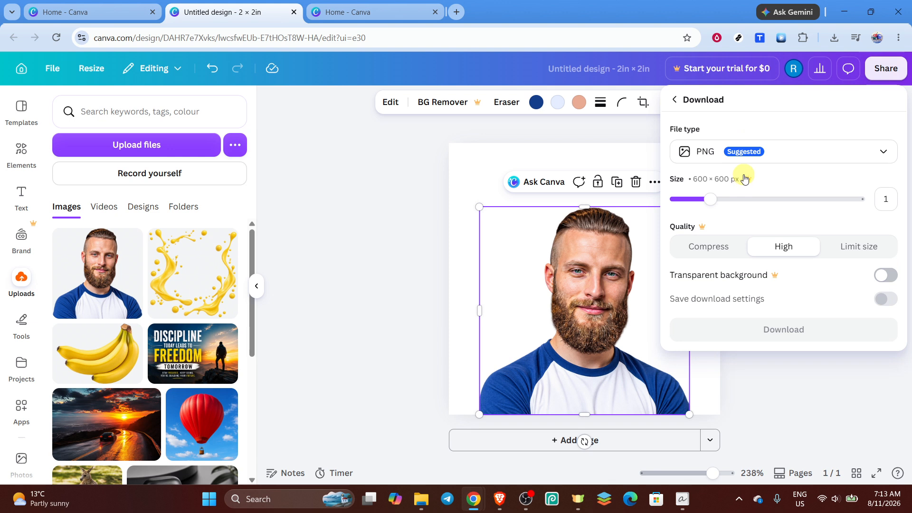
click(803, 157)
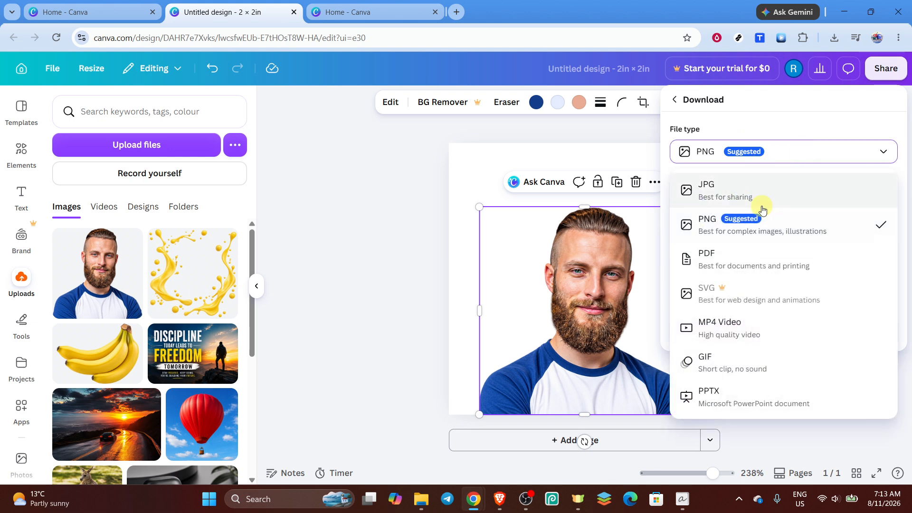
click(750, 198)
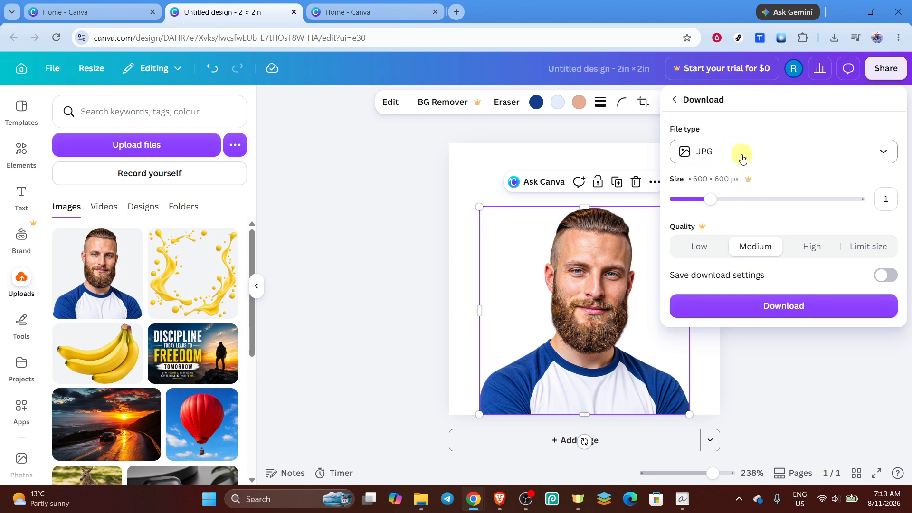
click(796, 308)
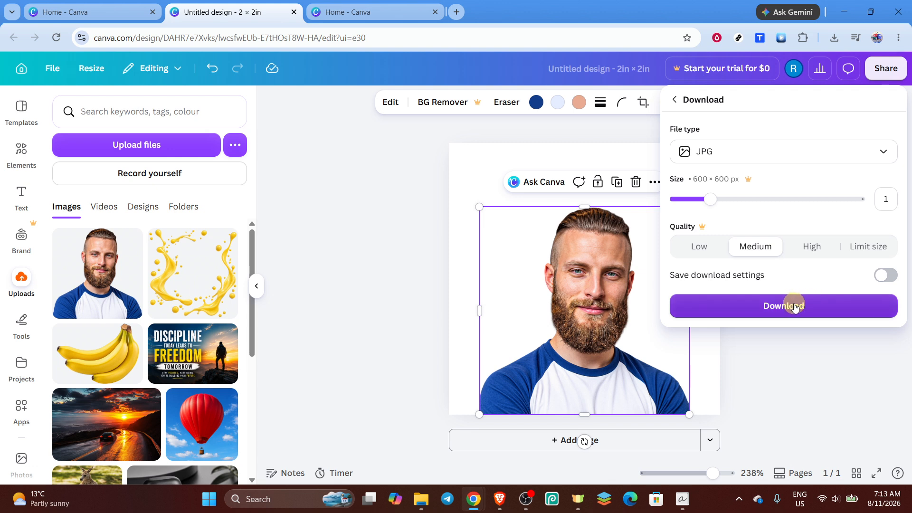
click(763, 308)
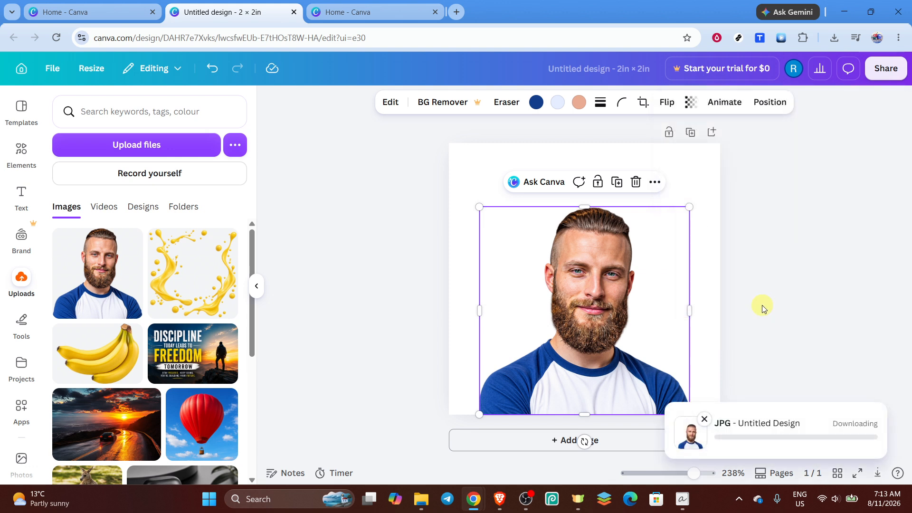